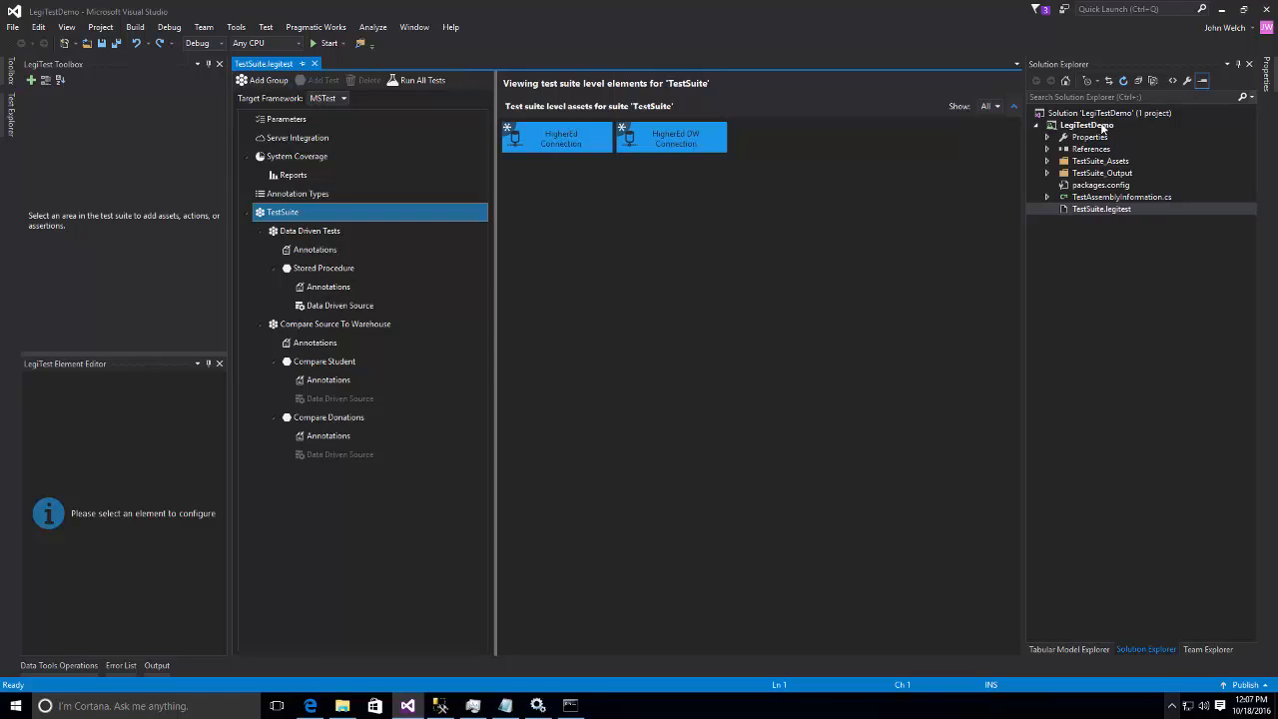
# Add a new LegiTest suite to the LegiTestDemo project with the SSIS: Package test (SSIS 2016) type and the MSTest framework.
pyautogui.rightClick(1102, 127)
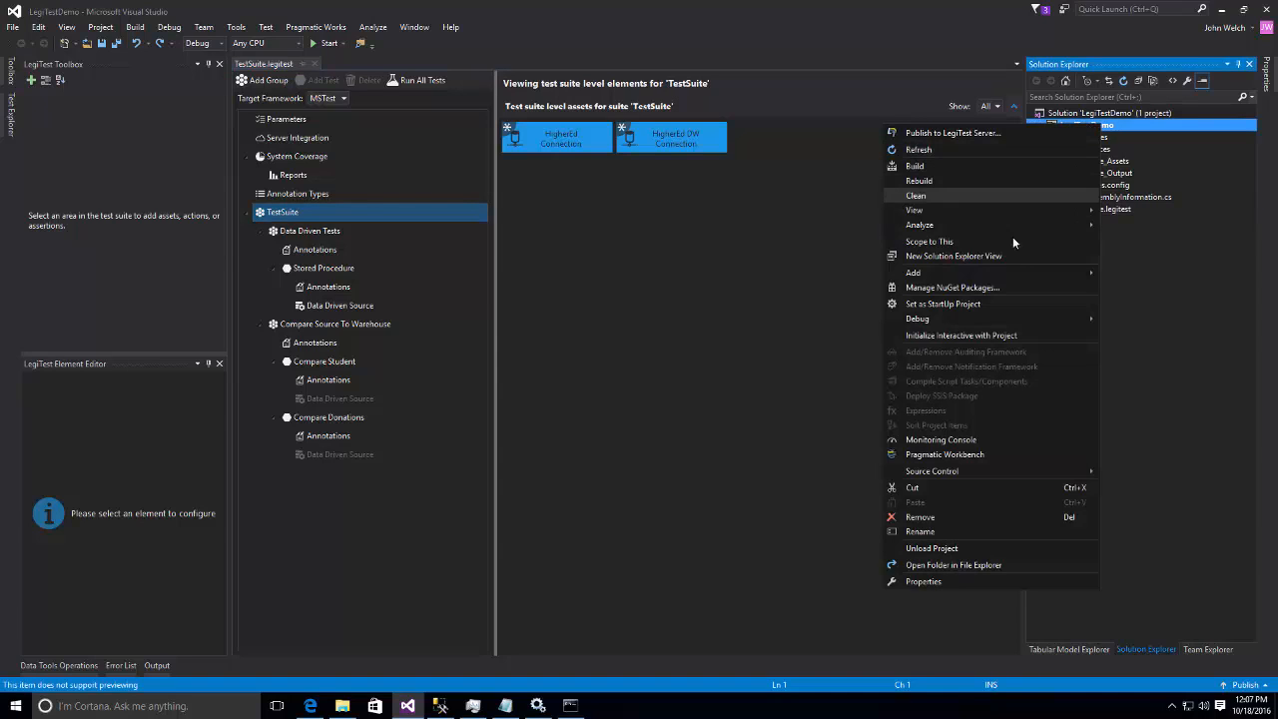
pyautogui.moveTo(1010, 274)
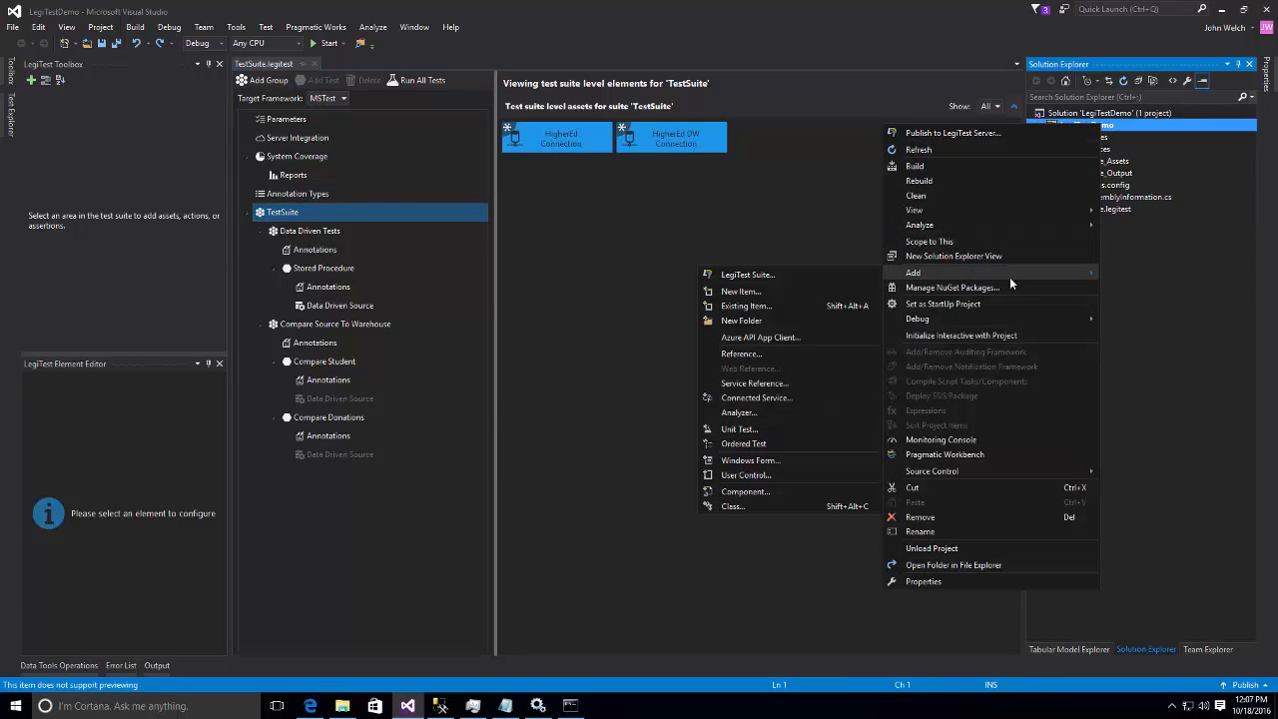
pyautogui.click(813, 278)
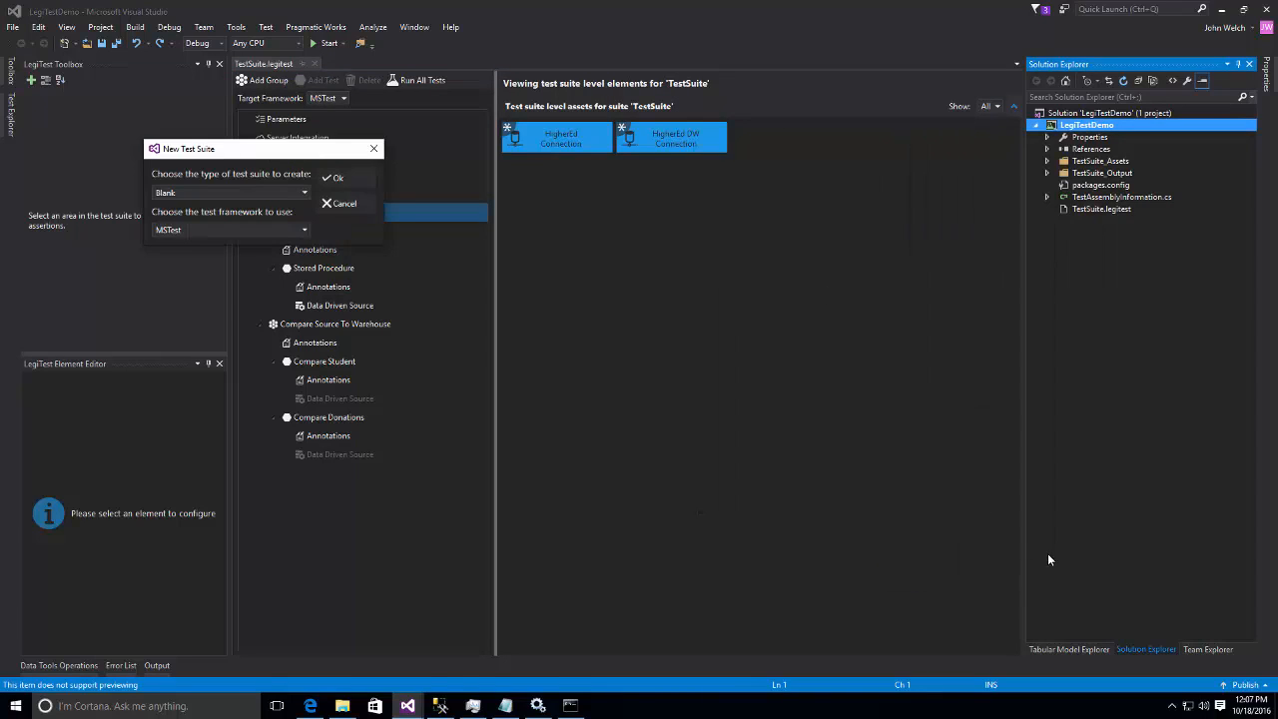
pyautogui.click(305, 194)
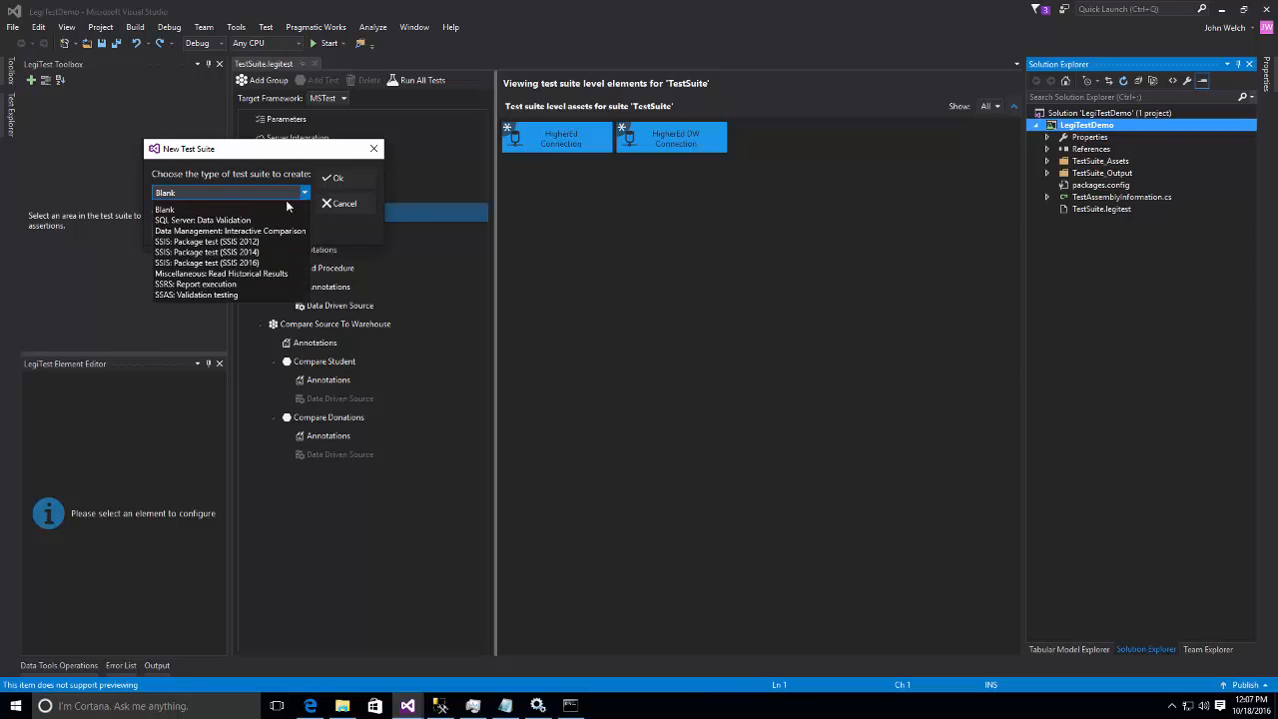
pyautogui.click(224, 264)
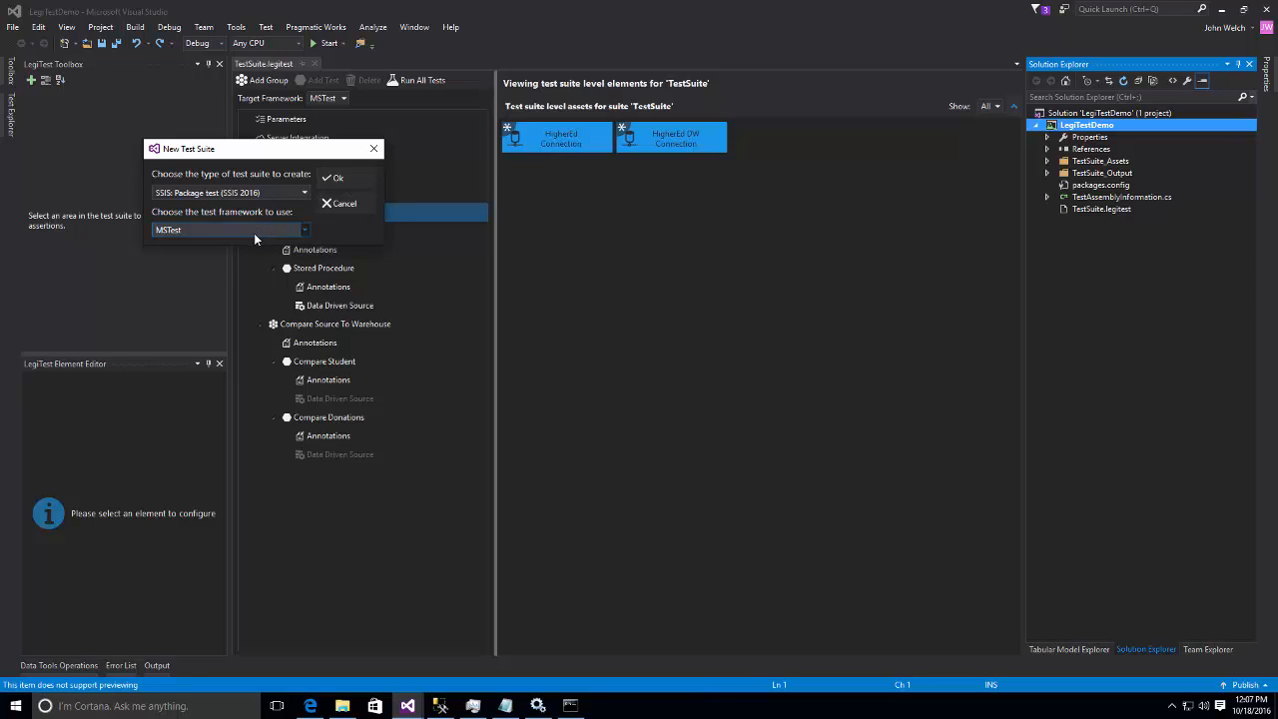
pyautogui.click(340, 179)
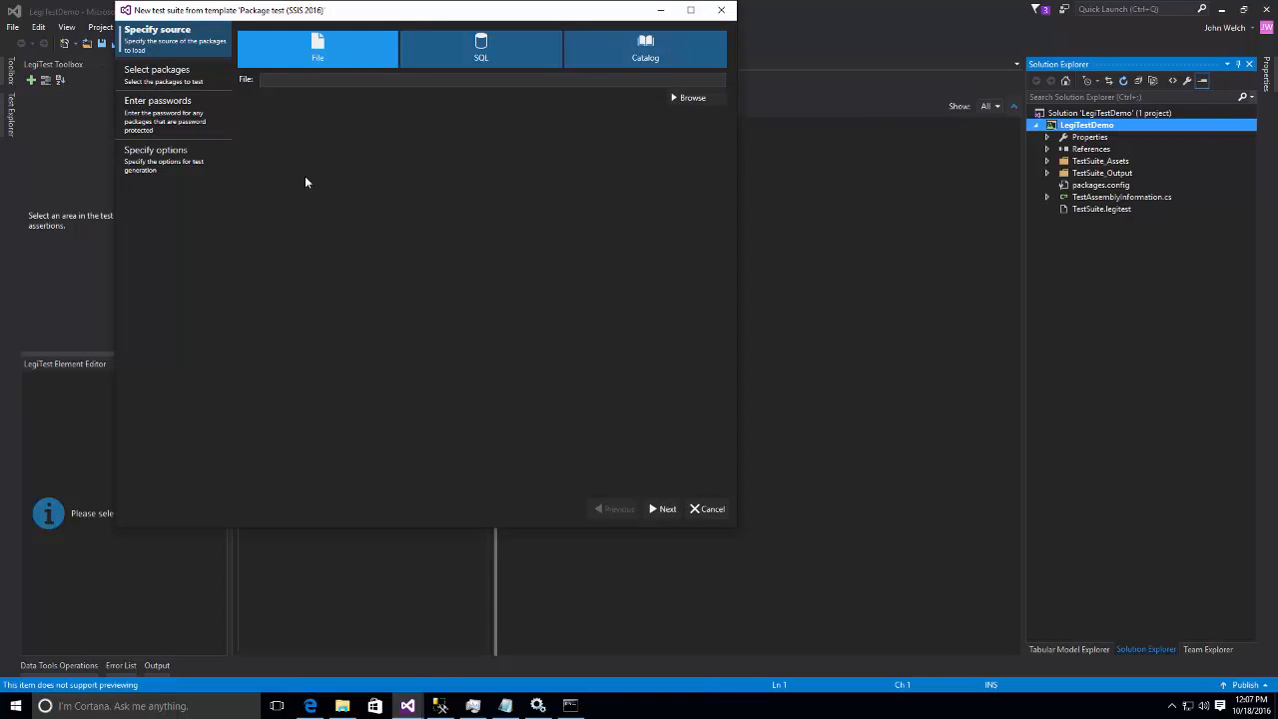
# Choose Dim_Club.dtsx from the HigherEdETL folder as the source file and keep it selected as the package to test.
pyautogui.click(709, 100)
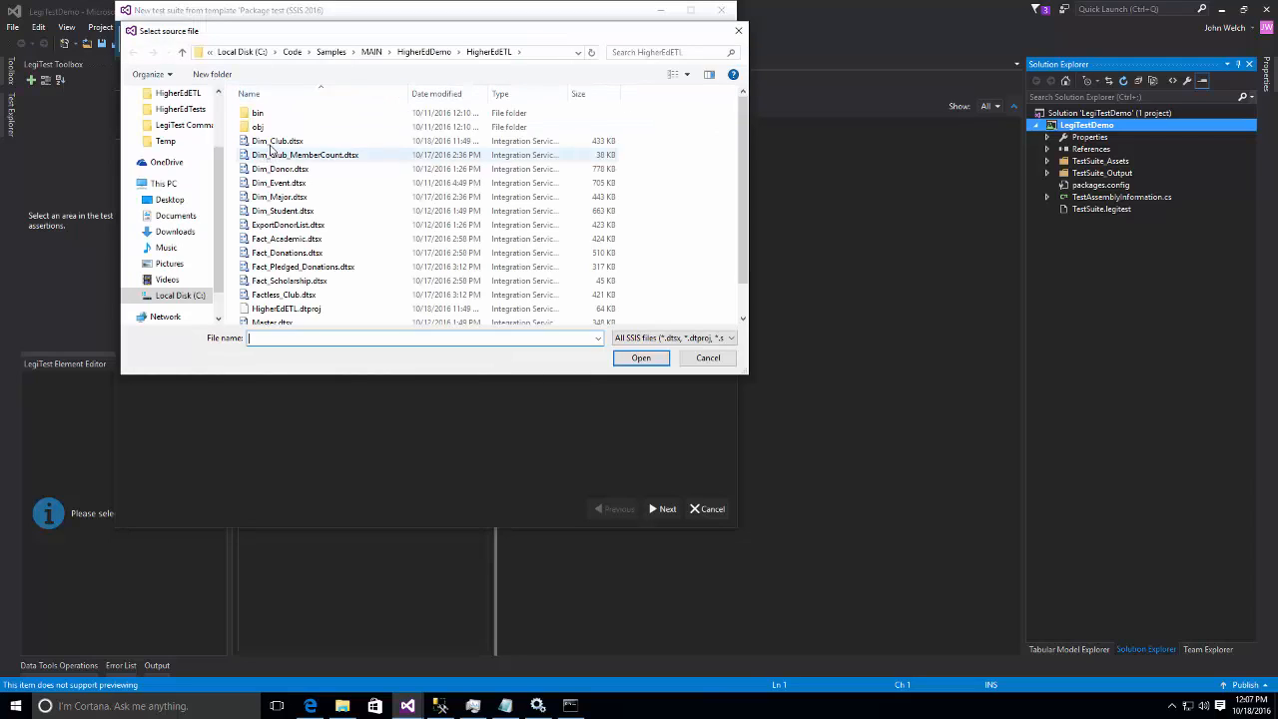
pyautogui.click(277, 144)
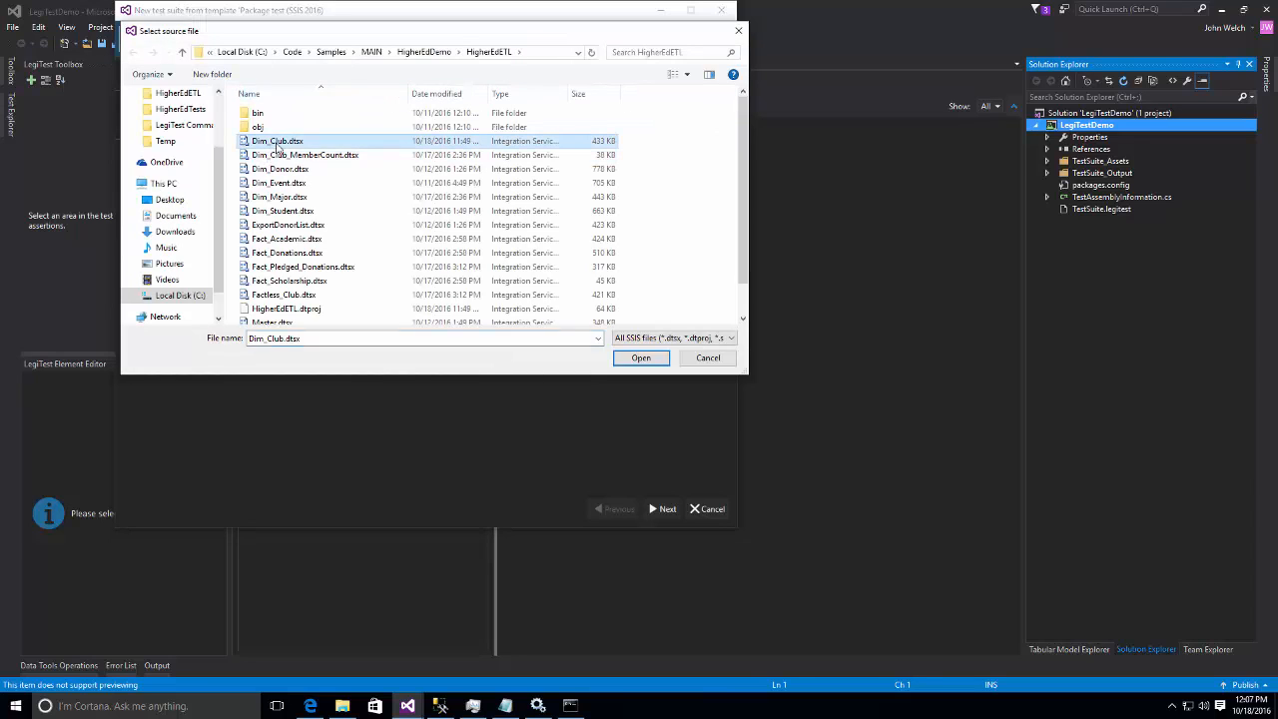
pyautogui.click(638, 360)
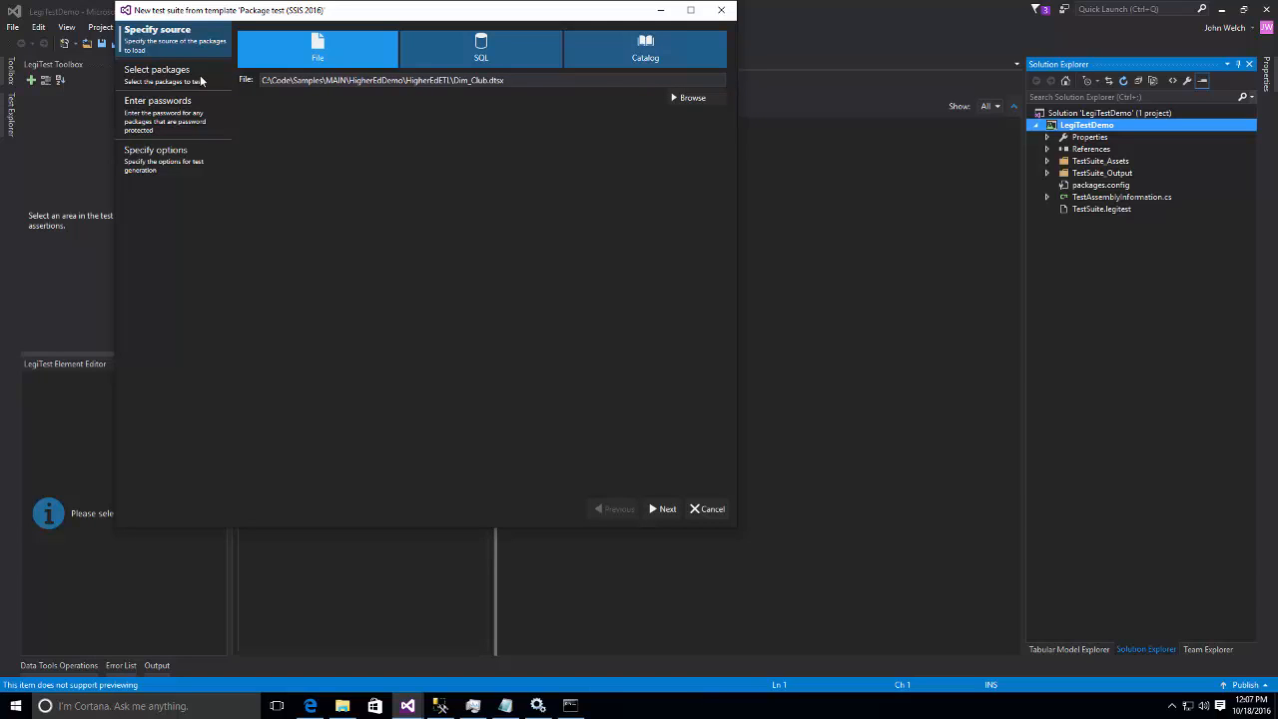
pyautogui.click(671, 508)
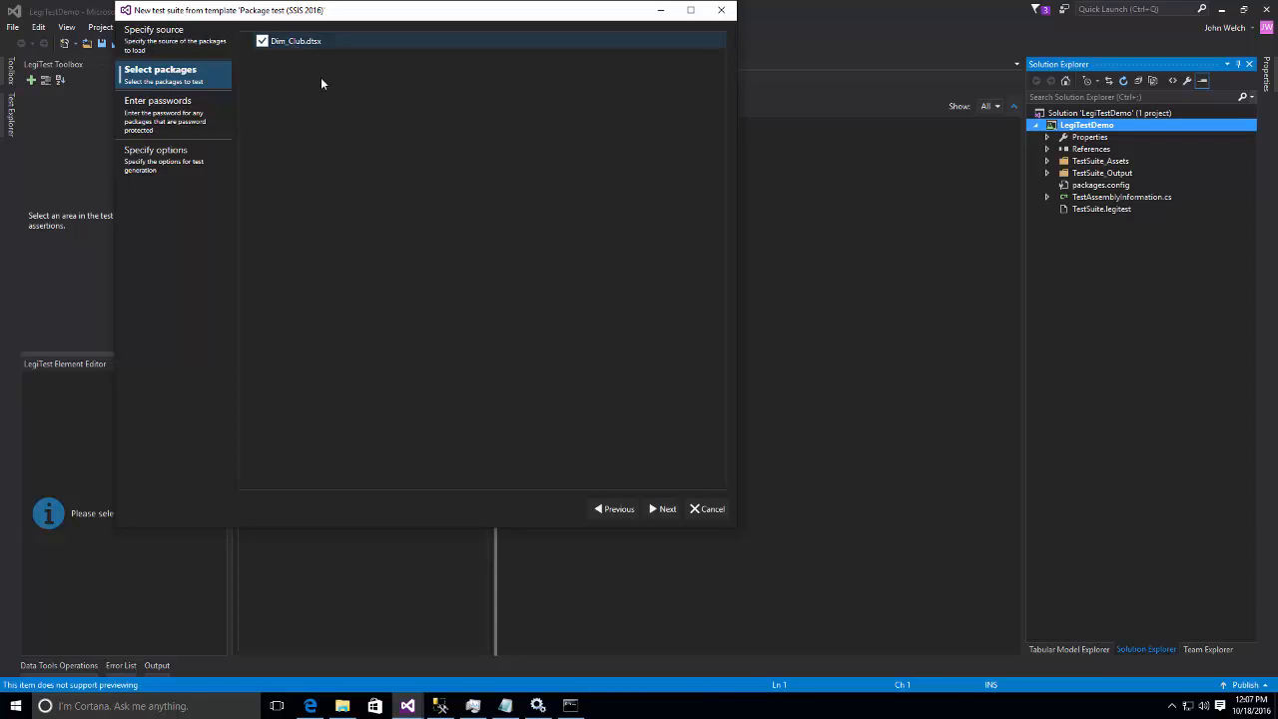
pyautogui.click(658, 509)
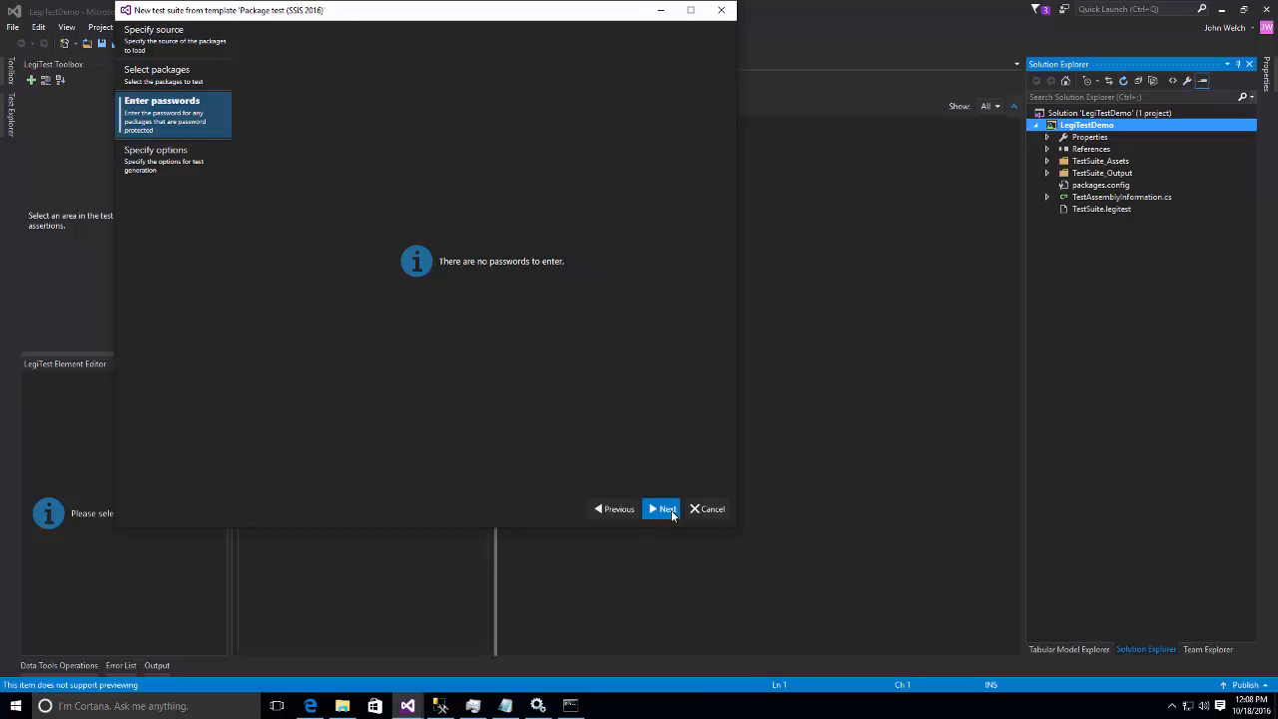
# Generate the suite without outline tests for execute SQL tasks and without executing tasks in their own individual tests.
pyautogui.click(667, 509)
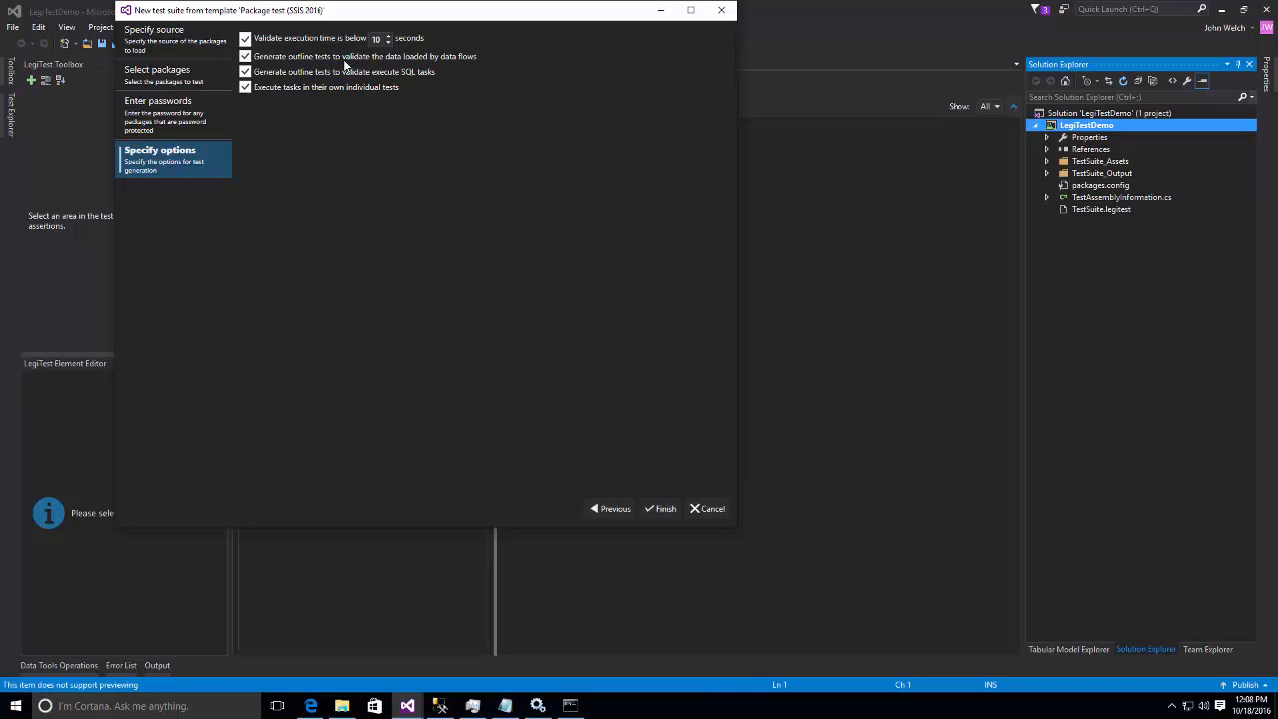
pyautogui.click(275, 77)
pyautogui.click(295, 86)
pyautogui.click(660, 509)
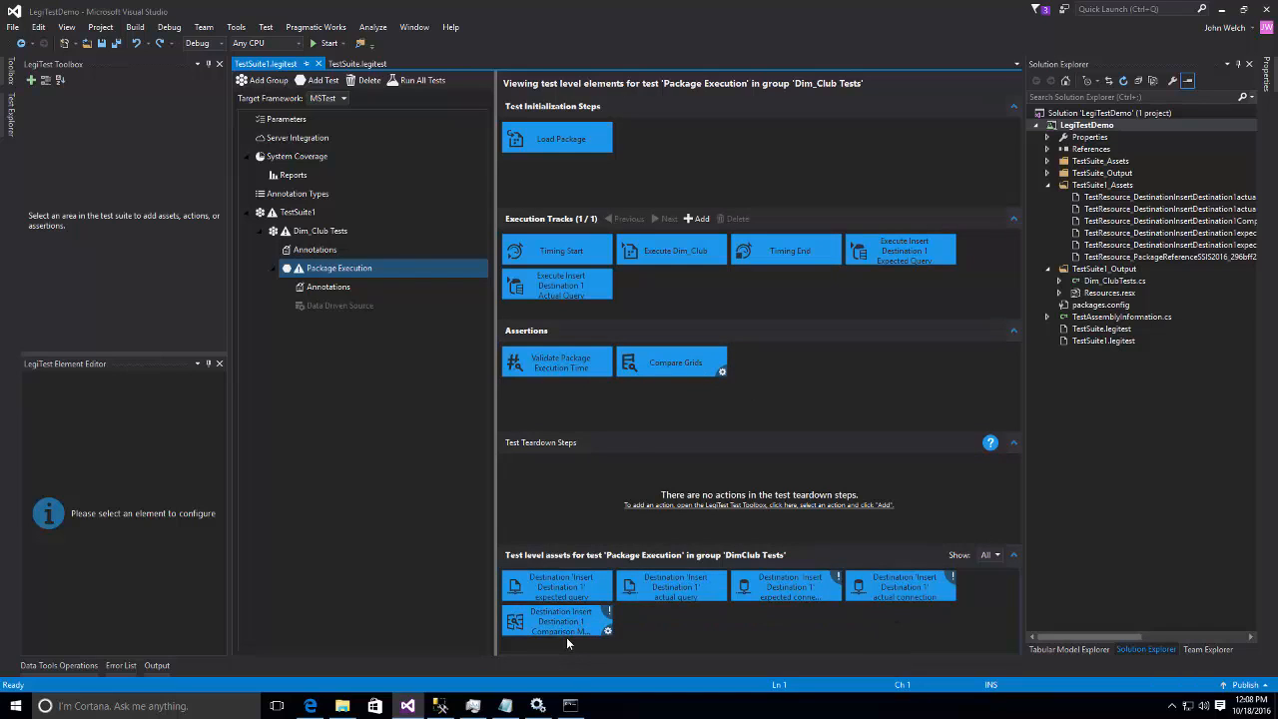
# Copy the connection string "Data Source=(local);Initial Catalog=HigherEd;Integrated Security=True" from Notepad into the Insert Destination 1 expected connection asset.
pyautogui.click(779, 586)
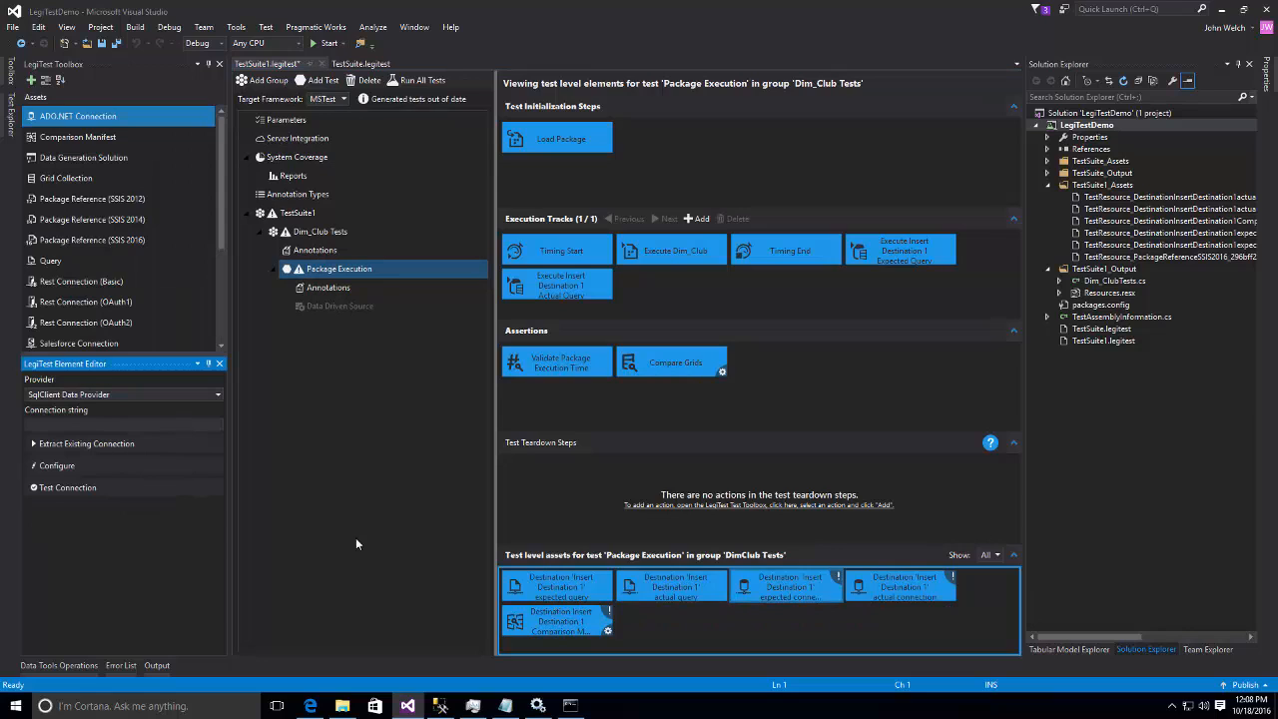
pyautogui.click(505, 706)
pyautogui.moveTo(301, 220); pyautogui.dragTo(683, 212)
pyautogui.hotkey('ctrl', 'c')
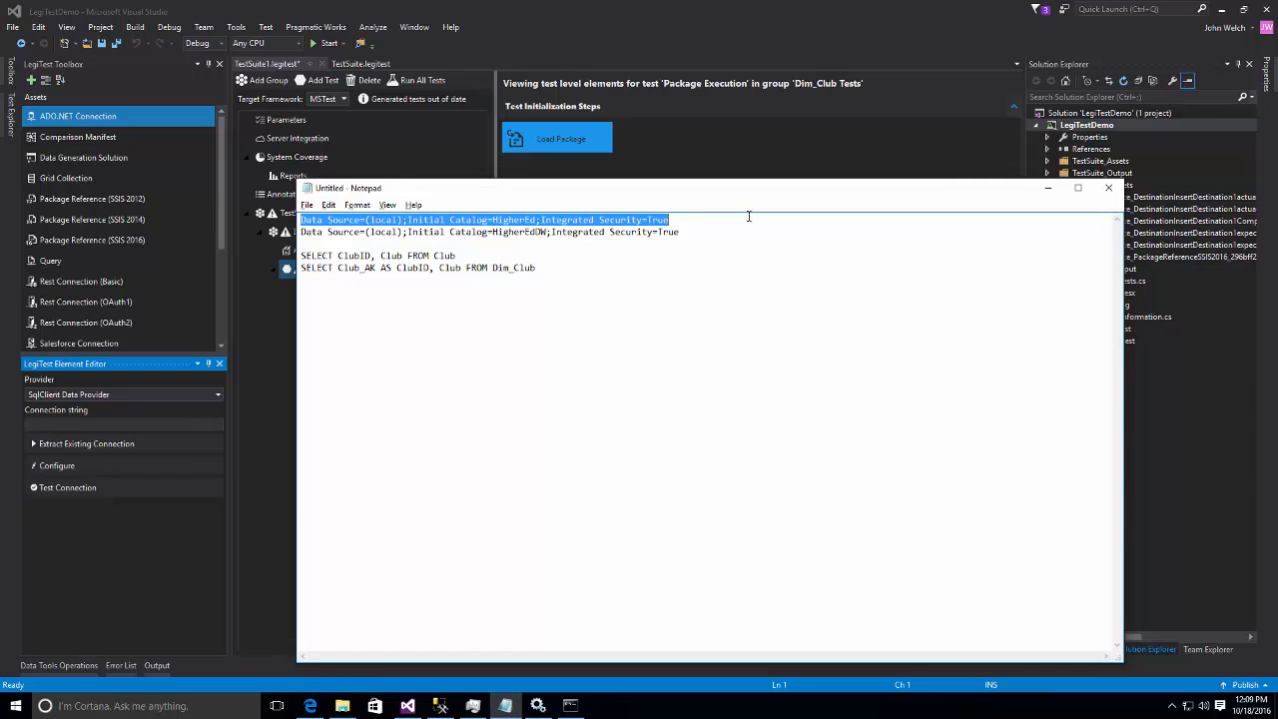
pyautogui.click(1047, 188)
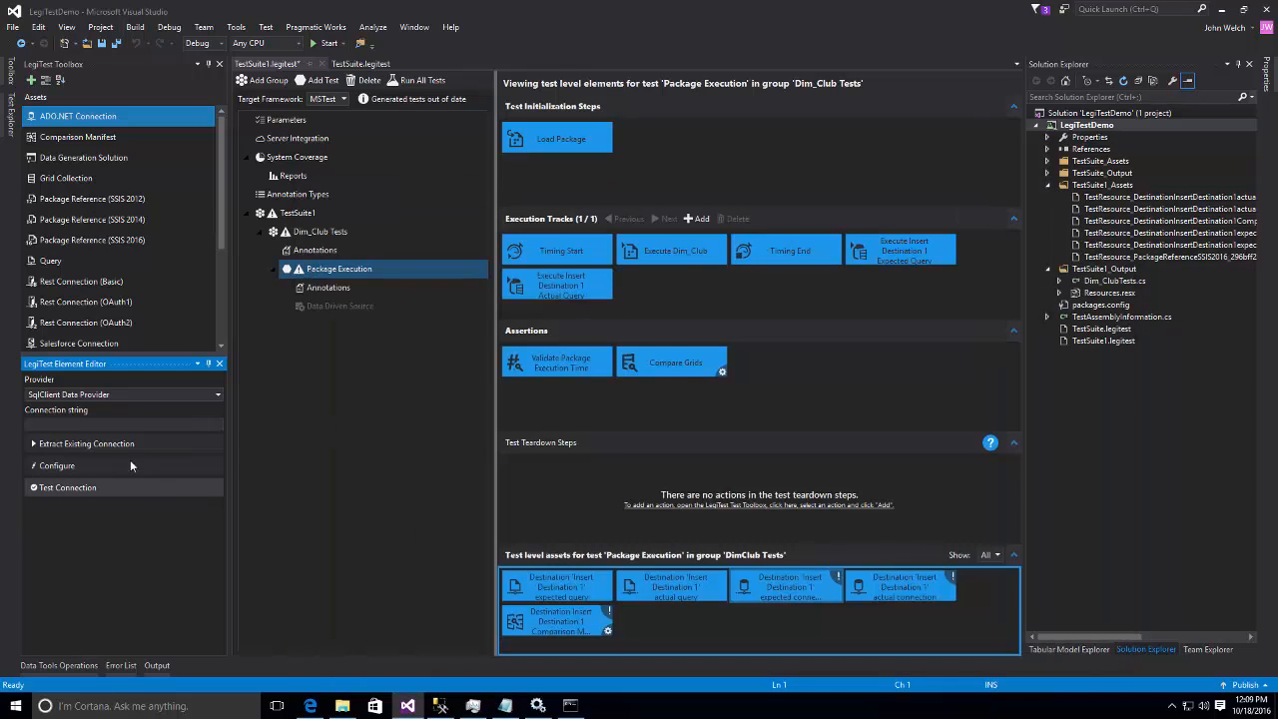
pyautogui.click(134, 423)
pyautogui.hotkey('ctrl', 'v')
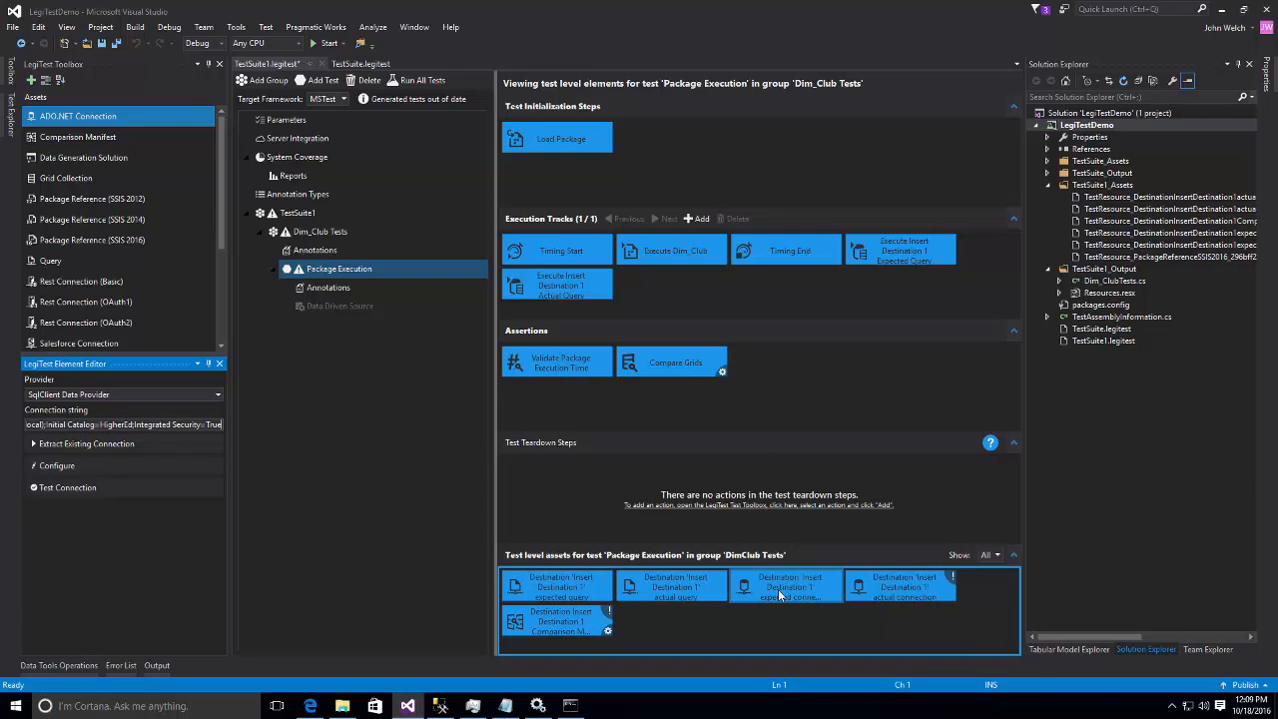
# Give the Insert Destination 1 actual connection asset the same connection string, with Initial Catalog set to HigherEdDW.
pyautogui.click(879, 595)
pyautogui.click(220, 424)
pyautogui.hotkey('ctrl', 'v')
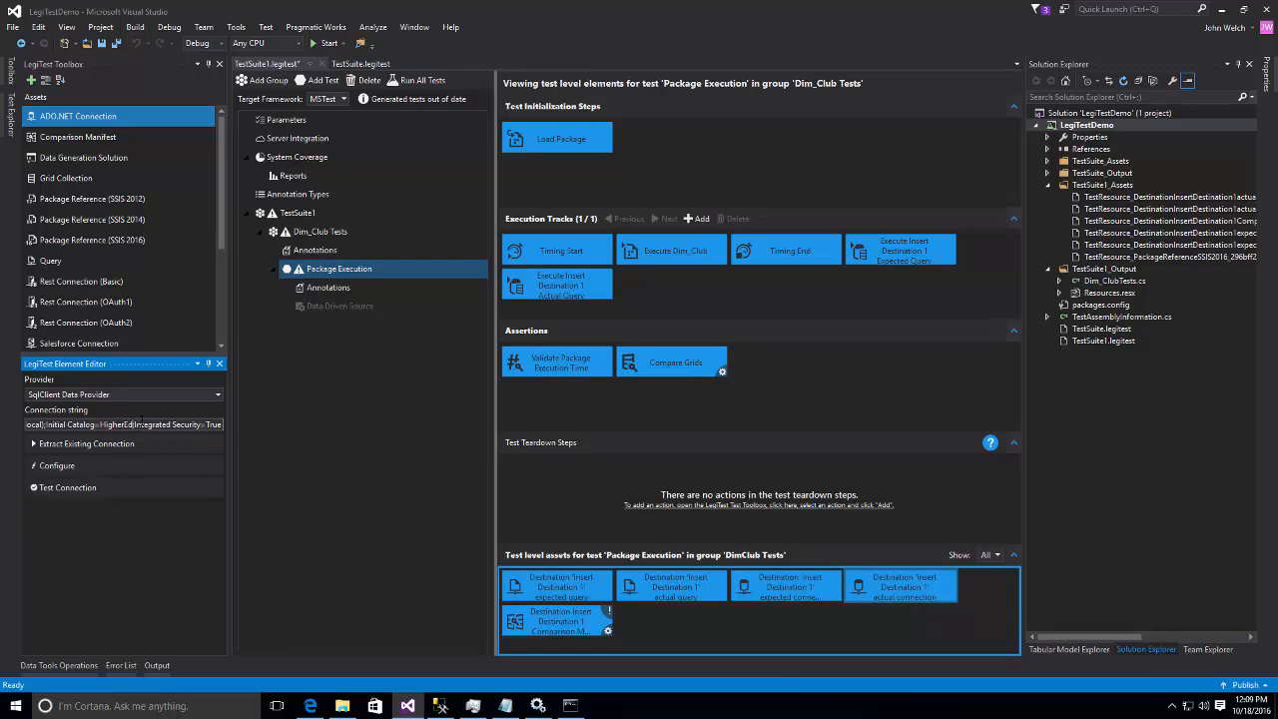
pyautogui.write('DW')
# Open the comparison manifest for editing and replace its expected query with "SELECT ClubID, Club FROM Club" from Notepad.
pyautogui.click(608, 633)
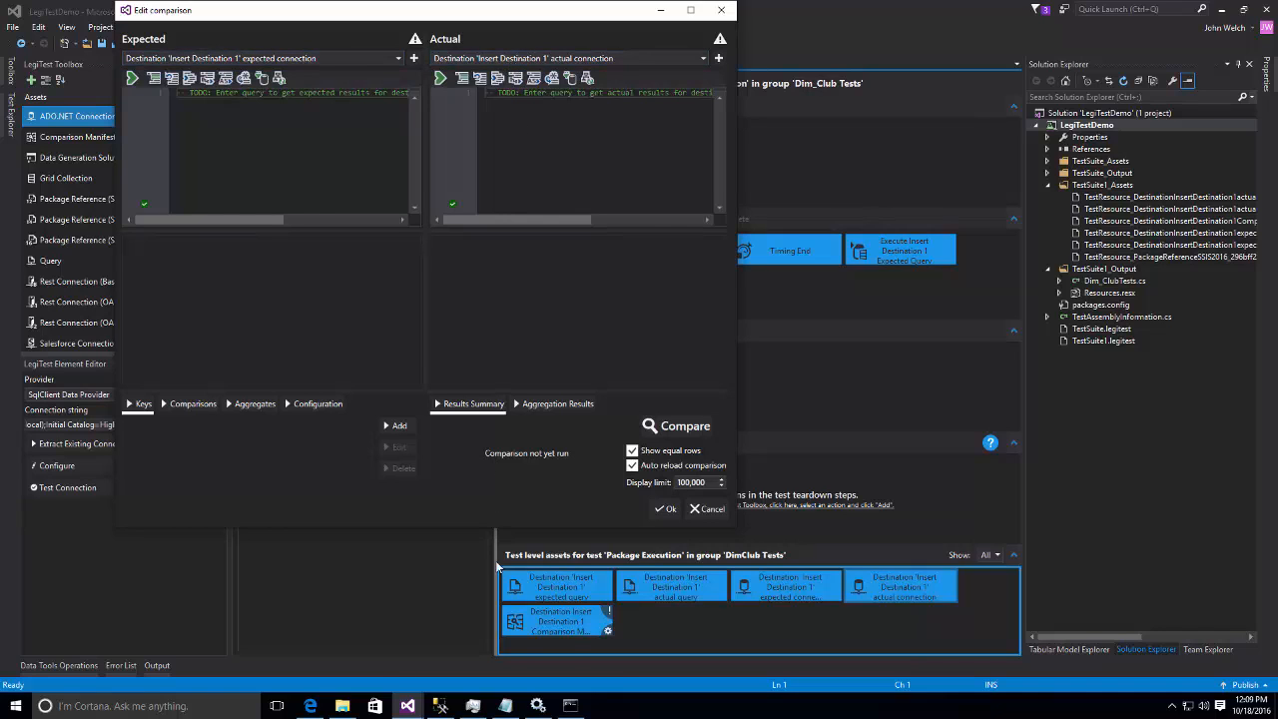
pyautogui.click(505, 706)
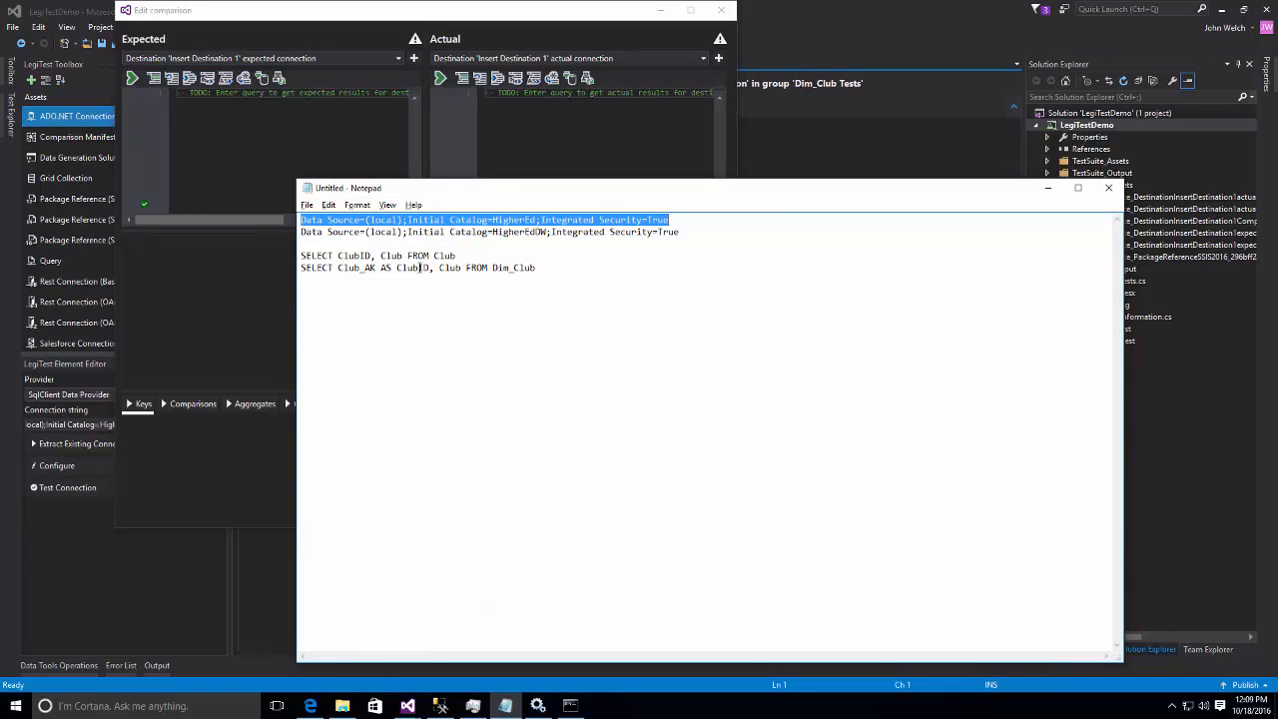
pyautogui.moveTo(462, 255); pyautogui.dragTo(301, 256)
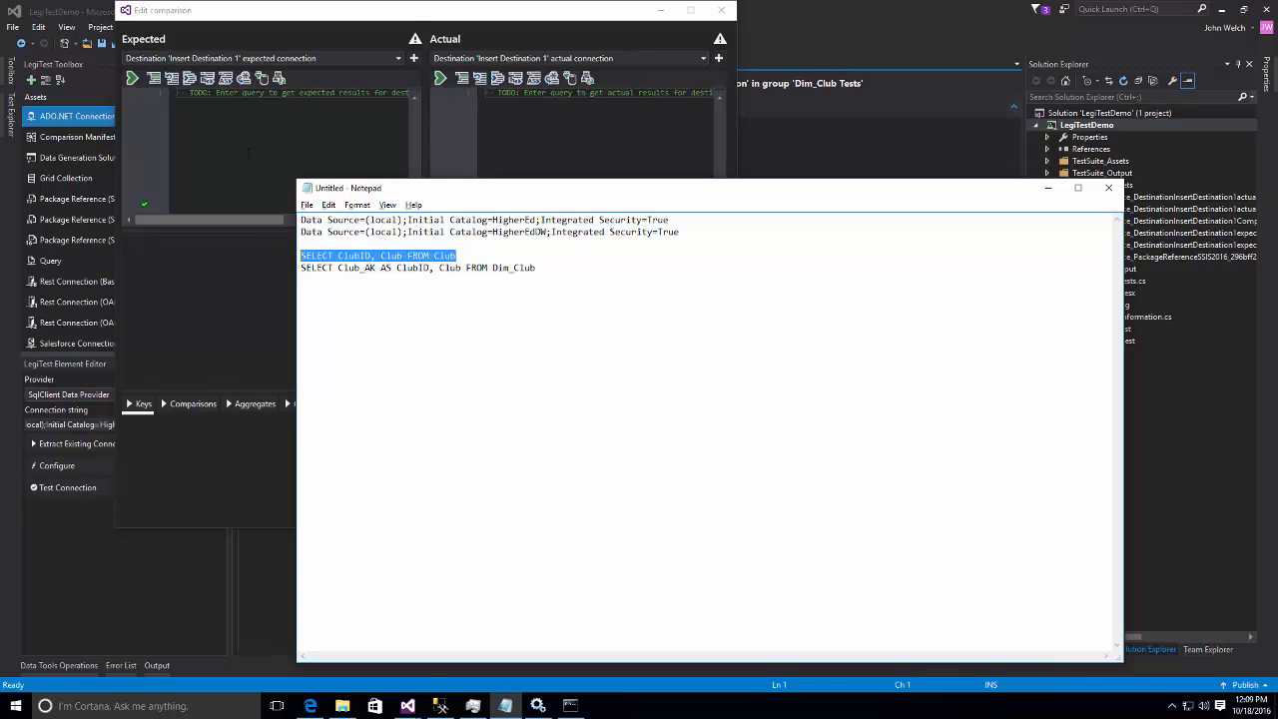
pyautogui.click(249, 152)
pyautogui.hotkey('ctrl', 'a')
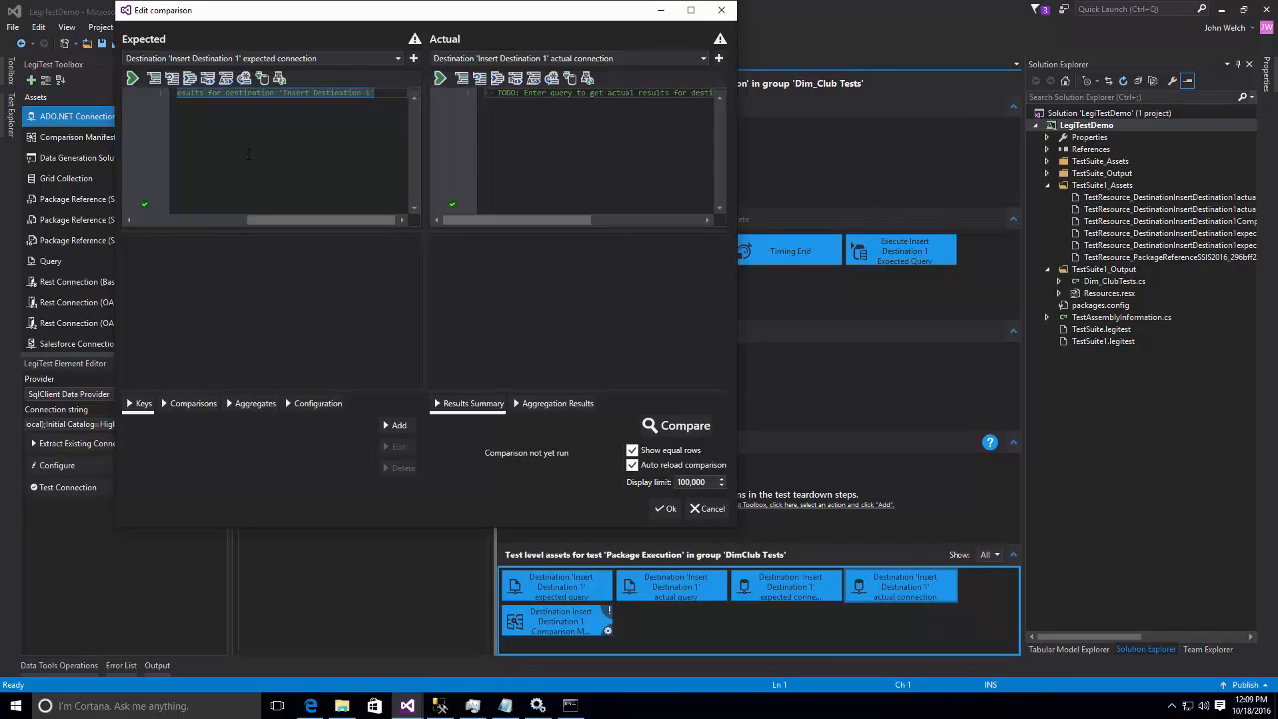
pyautogui.hotkey('ctrl', 'v')
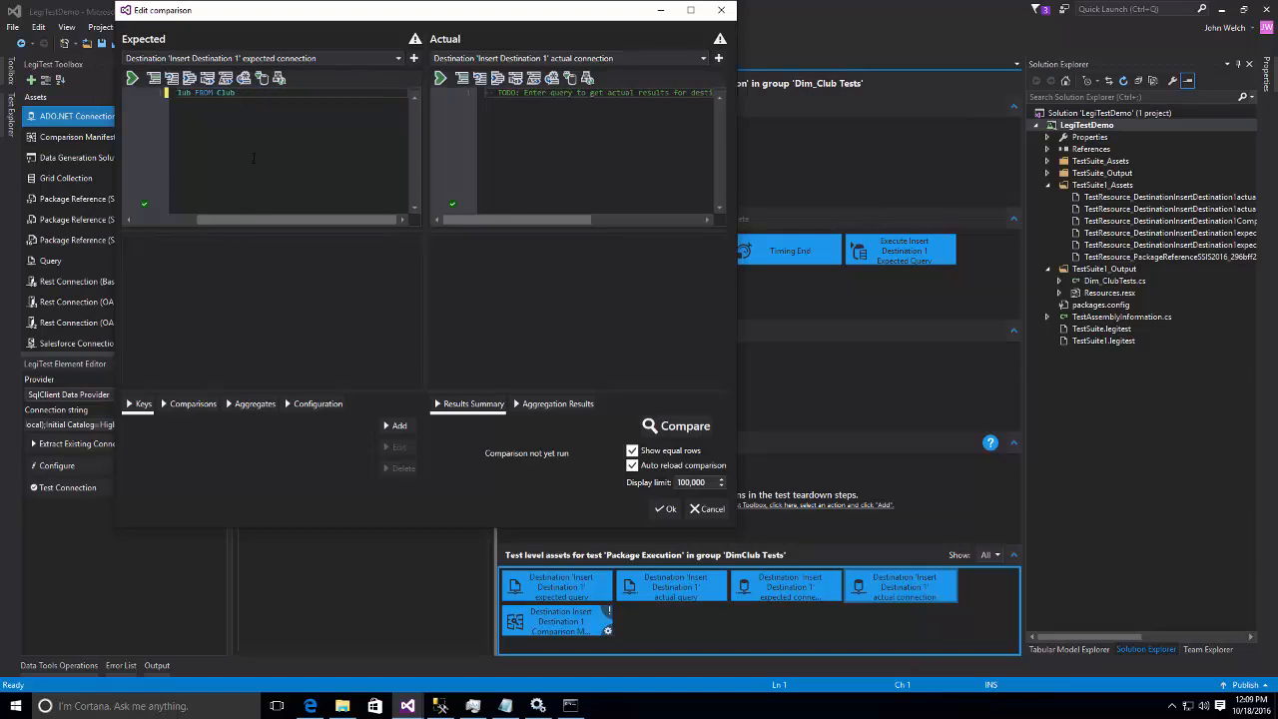
# Replace the actual query with "SELECT Club_AK AS ClubID, Club FROM Dim_Club" copied from Notepad.
pyautogui.hotkey('alt', 'Tab')
pyautogui.click(505, 705)
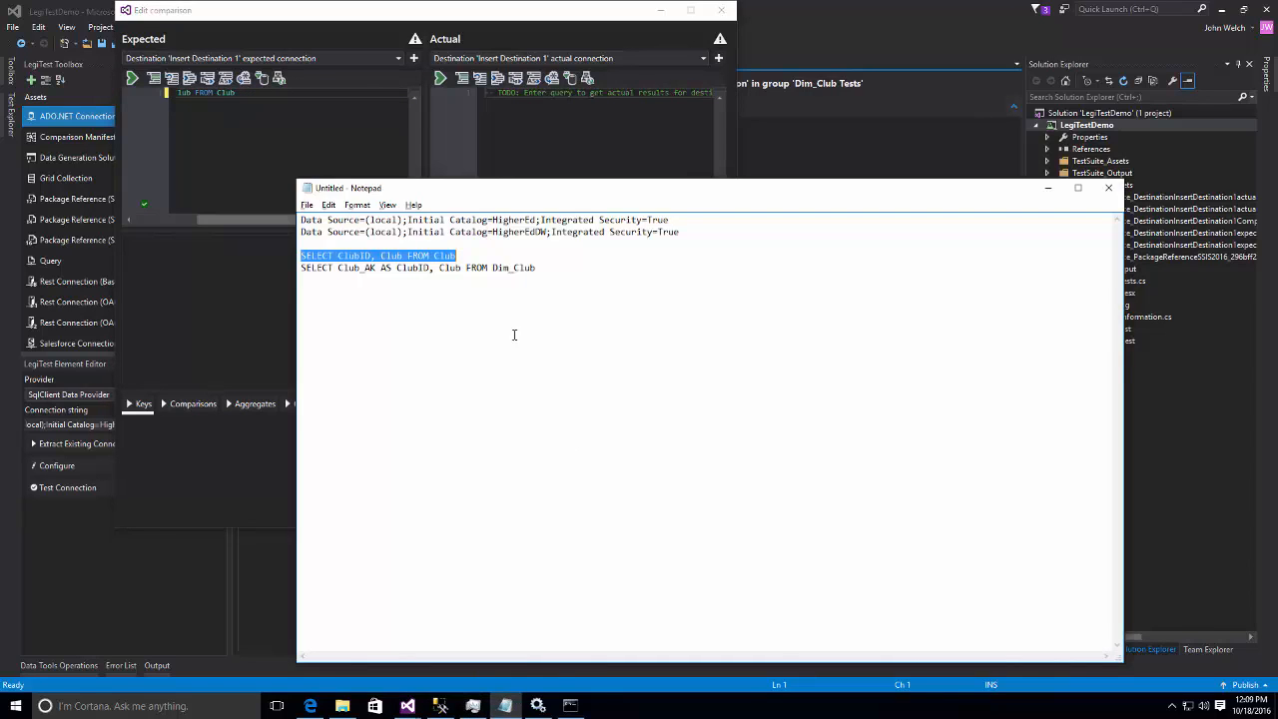
pyautogui.moveTo(537, 270); pyautogui.dragTo(300, 271)
pyautogui.hotkey('ctrl', 'c')
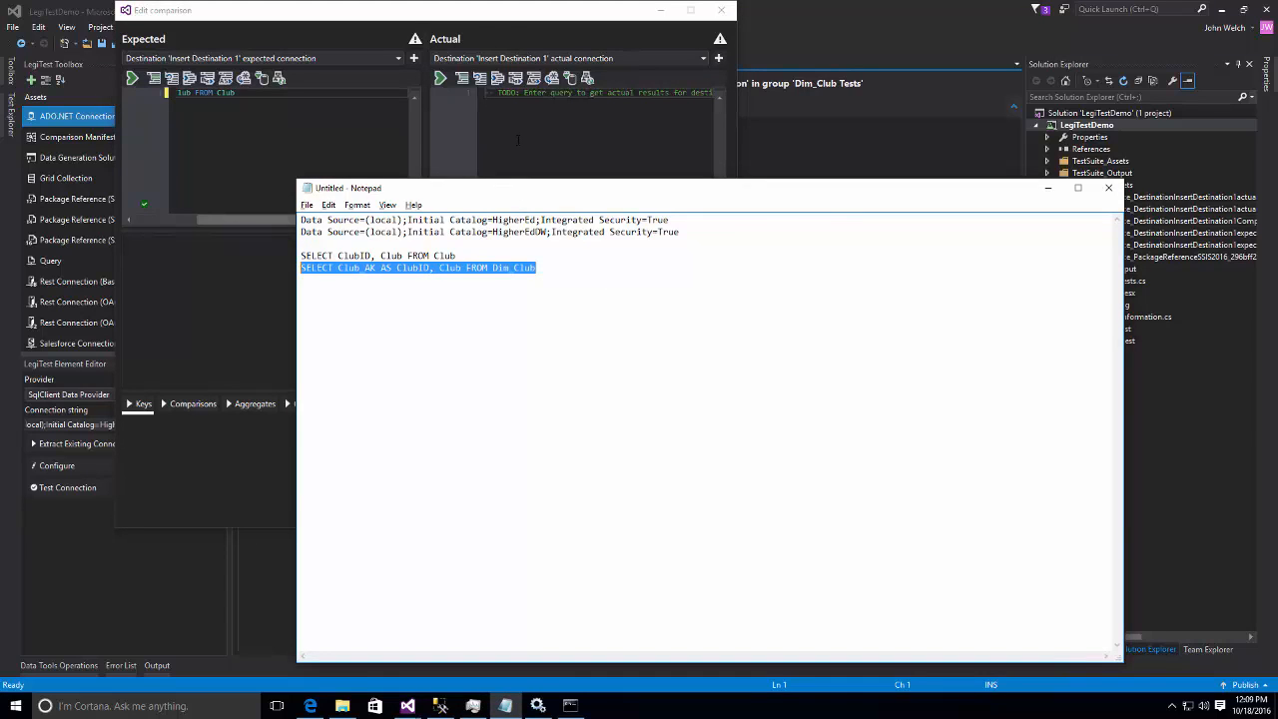
pyautogui.click(517, 140)
pyautogui.hotkey('ctrl', 'v')
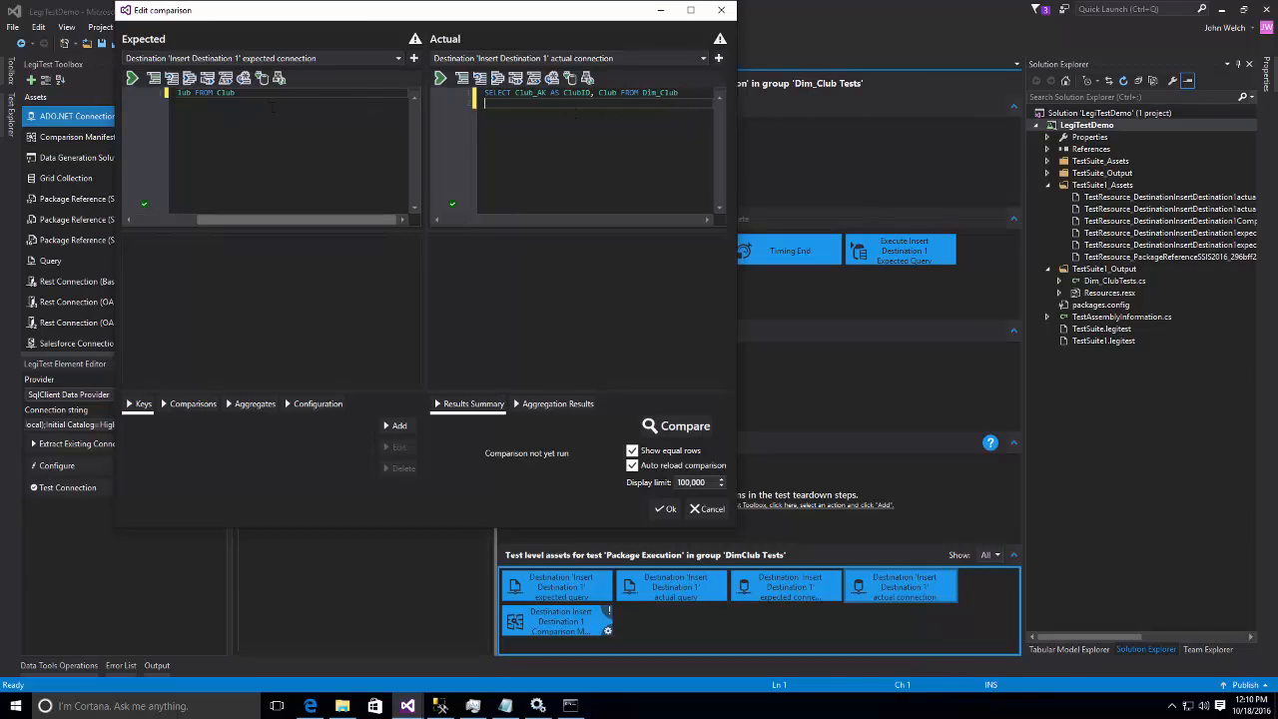
pyautogui.click(186, 218)
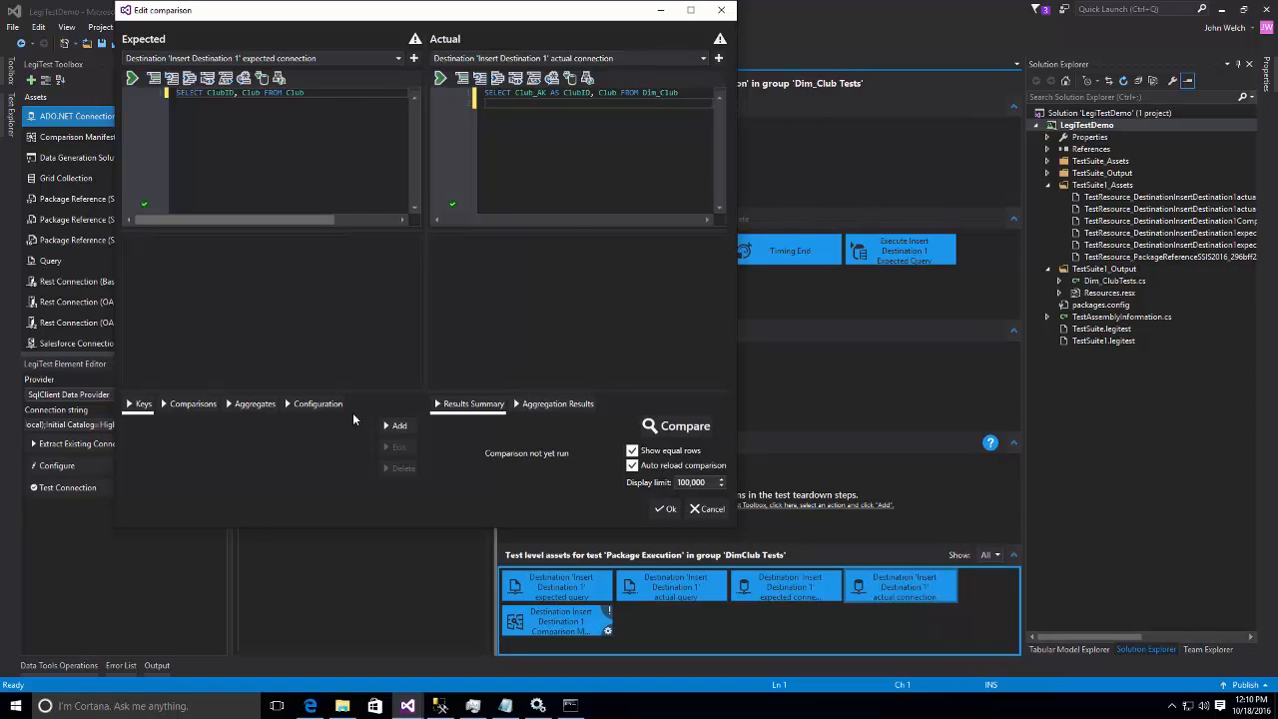
# Compare the two query results using ClubID as the key and Club as the compared column.
pyautogui.click(665, 426)
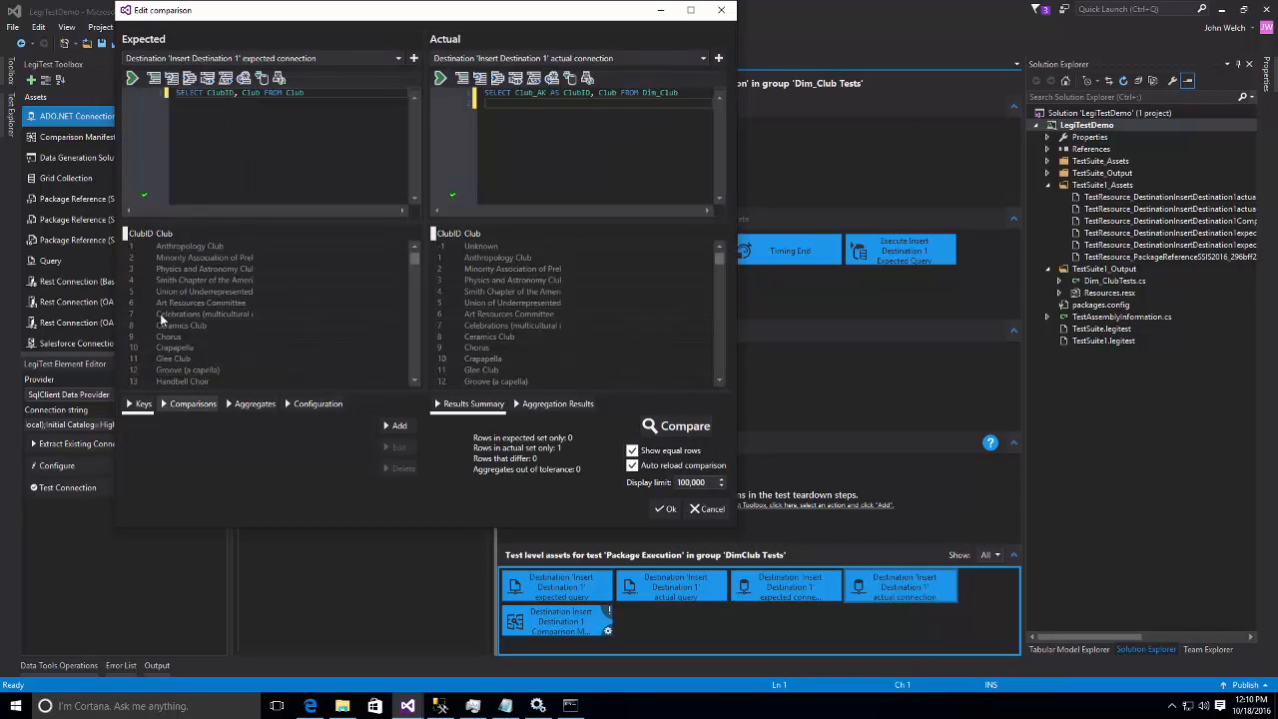
pyautogui.rightClick(142, 236)
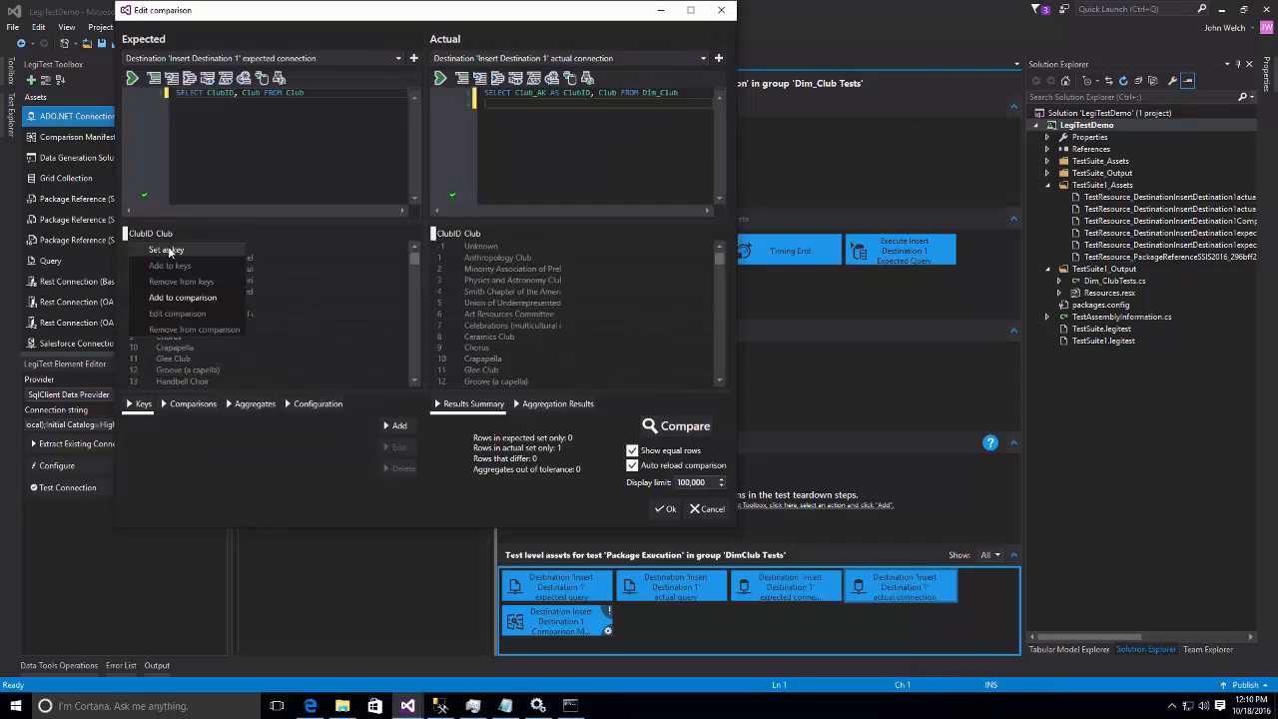
pyautogui.click(166, 248)
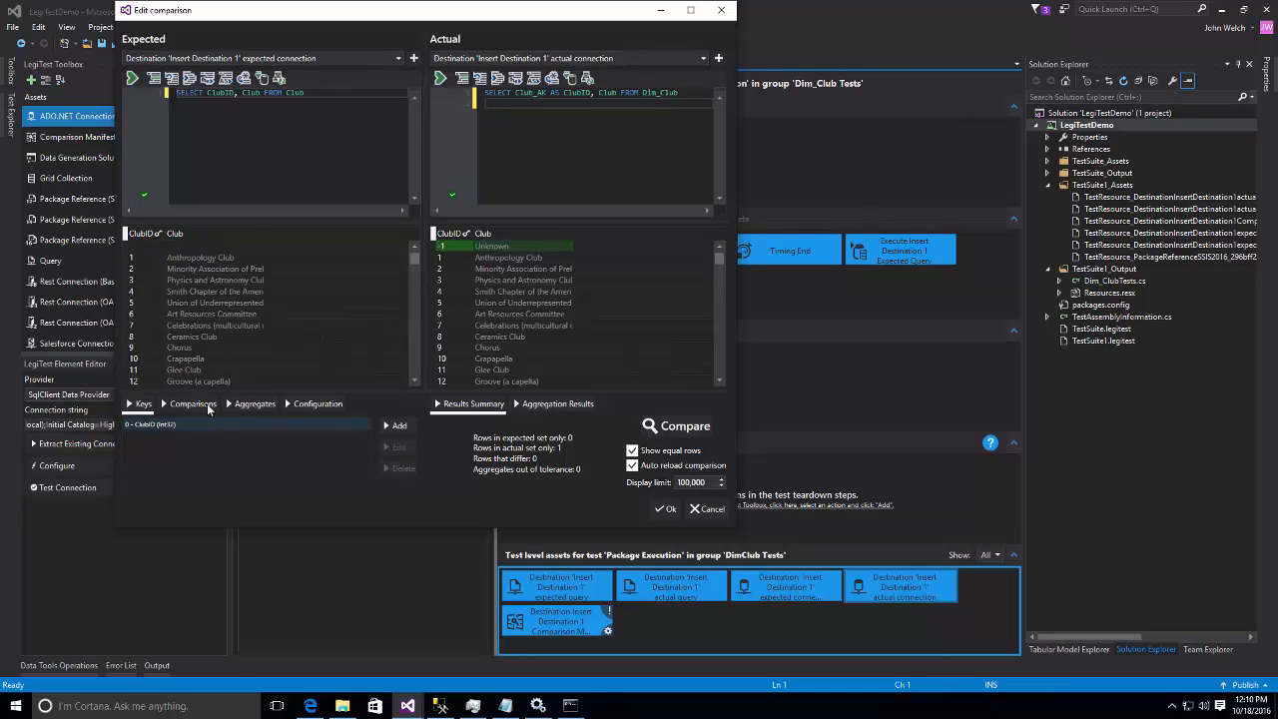
pyautogui.click(191, 403)
pyautogui.click(255, 452)
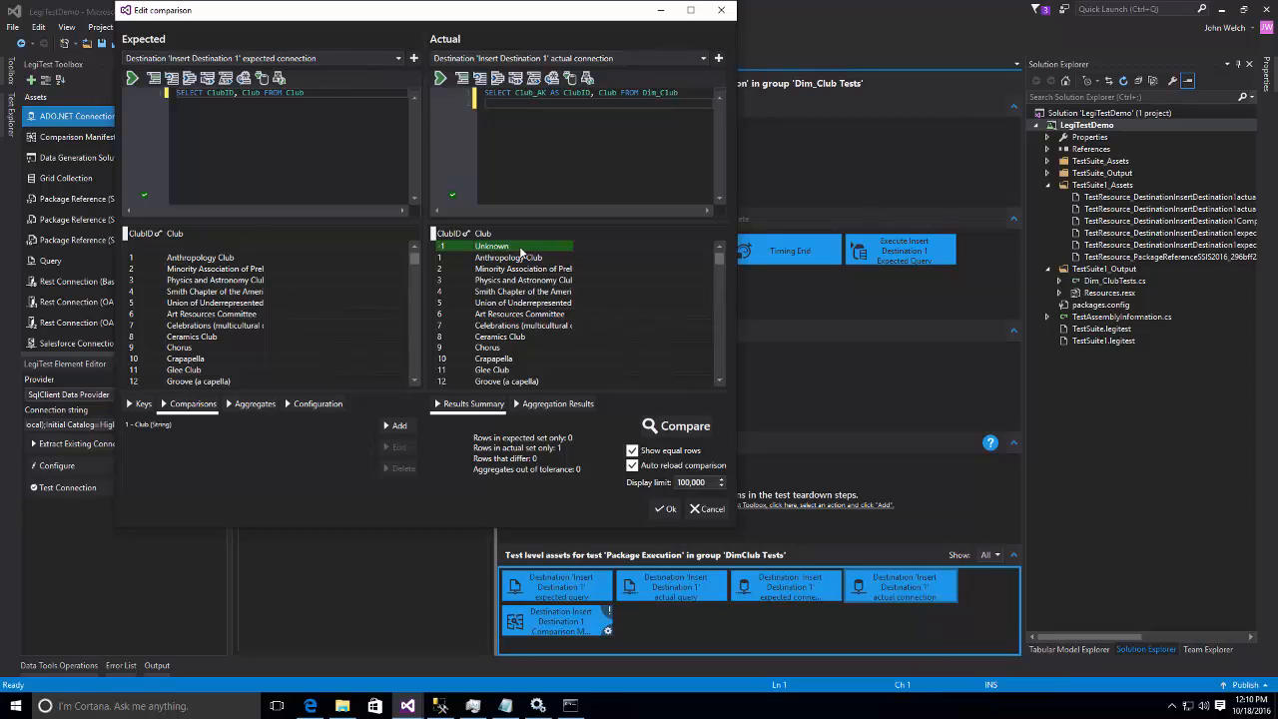
# Configure the comparison to ignore rows in the actual set only, and accept the comparison settings.
pyautogui.click(316, 407)
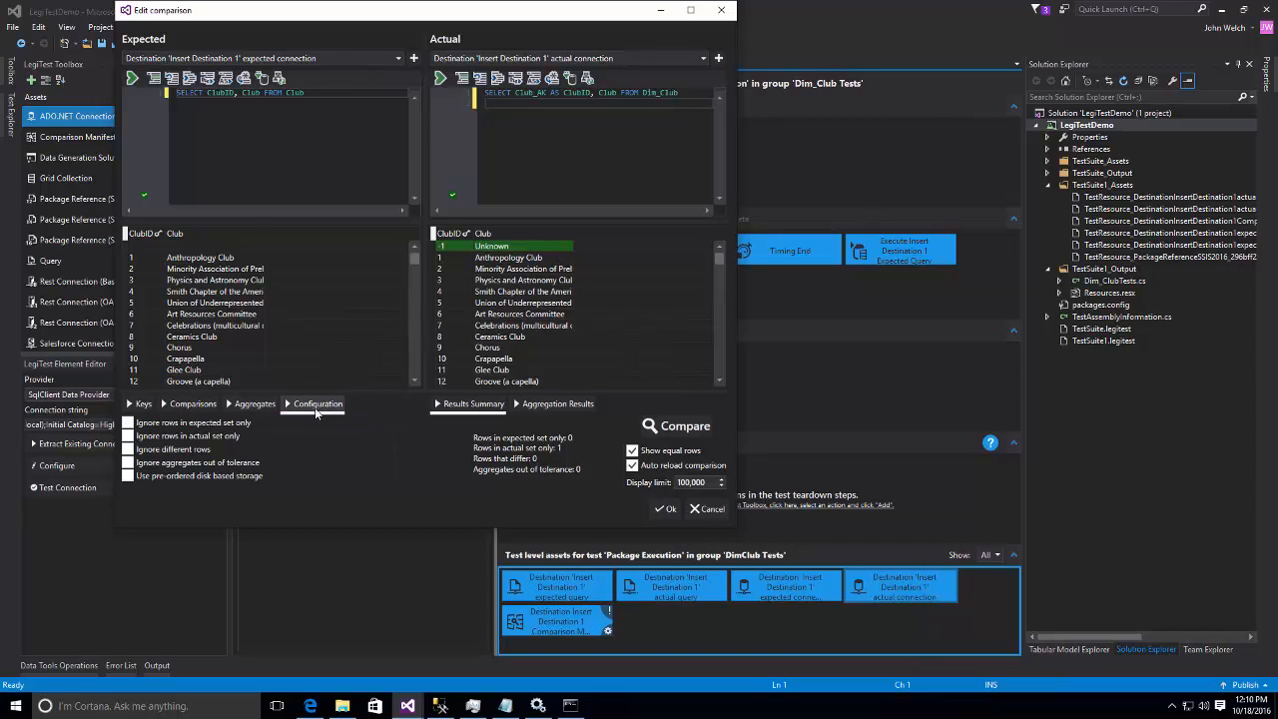
pyautogui.click(143, 439)
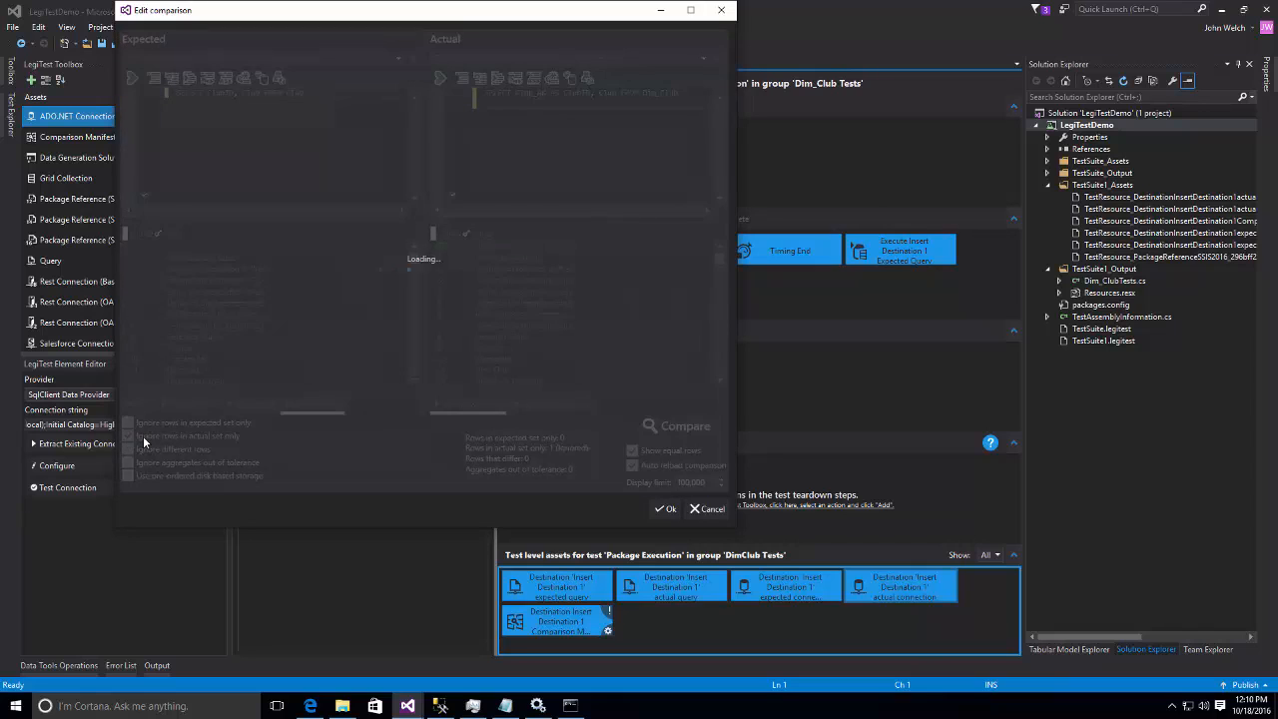
pyautogui.click(668, 509)
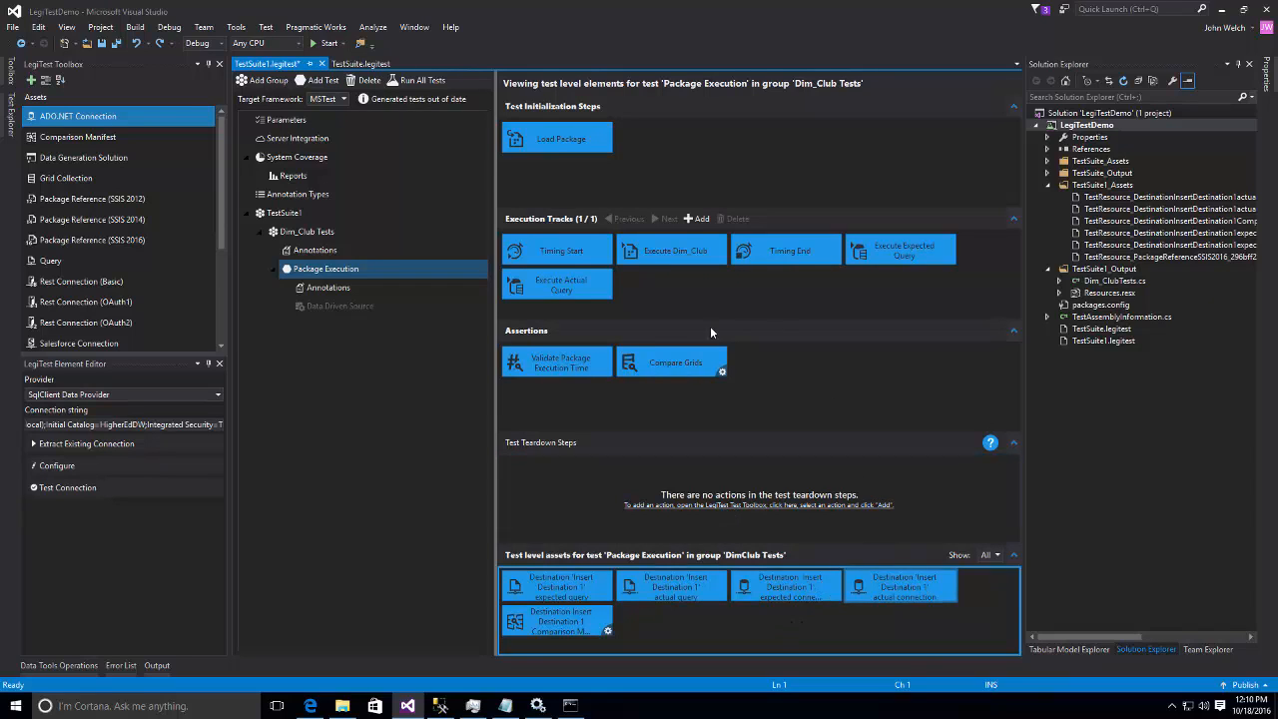
# Review the Execute Dim_Club step's settings and the elements of the Dim_Club Tests group.
pyautogui.click(637, 254)
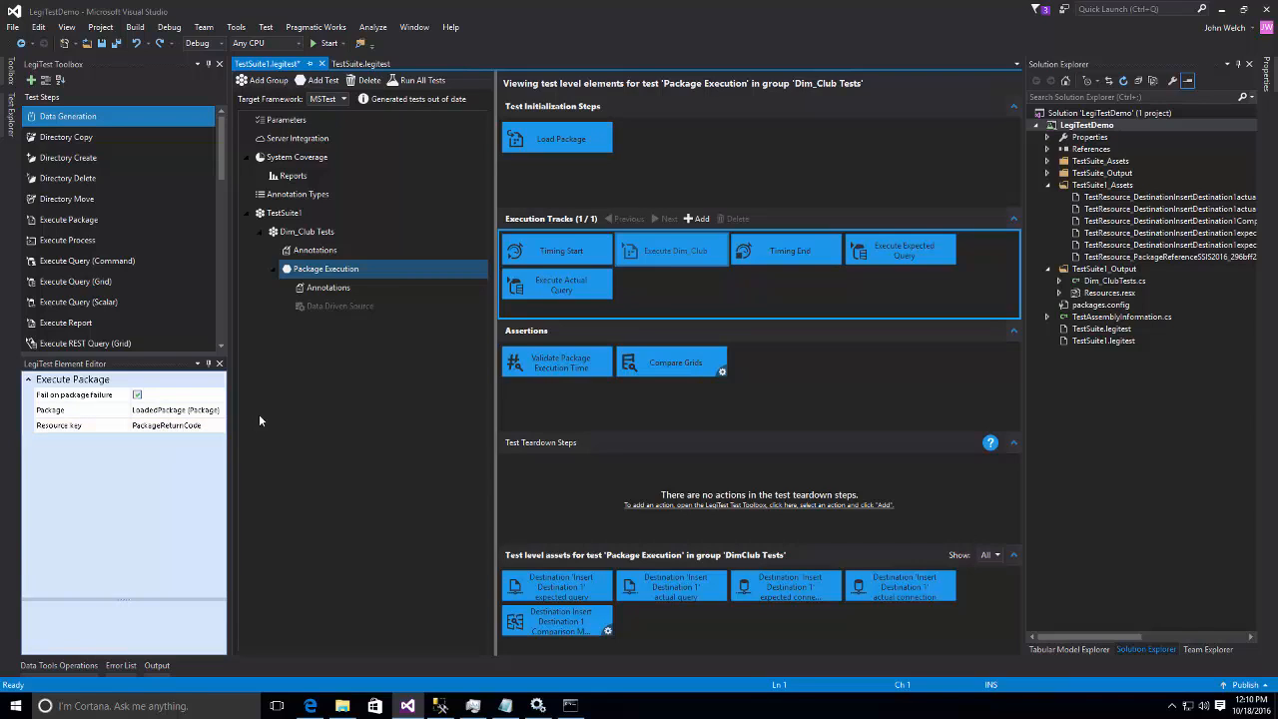
pyautogui.click(309, 234)
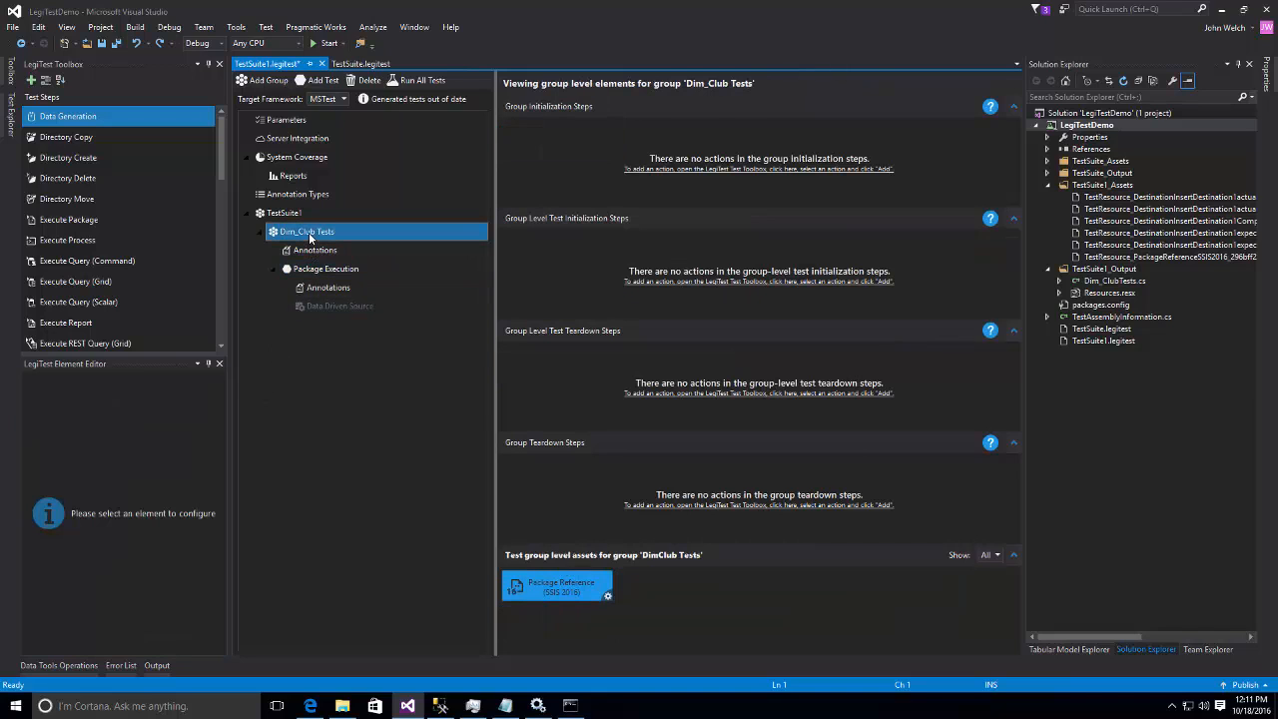